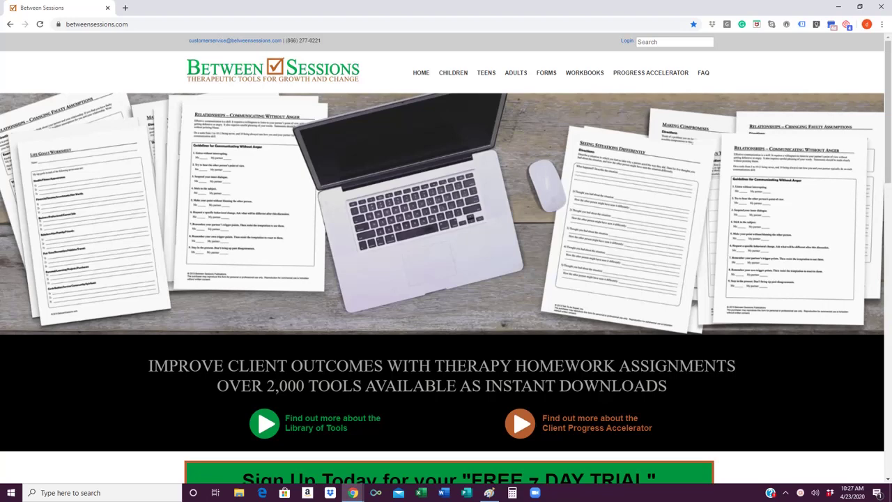
# - Log in to the Client Progress Accelerator with the prefilled credentials and select the second client in the client list
pyautogui.click(629, 84)
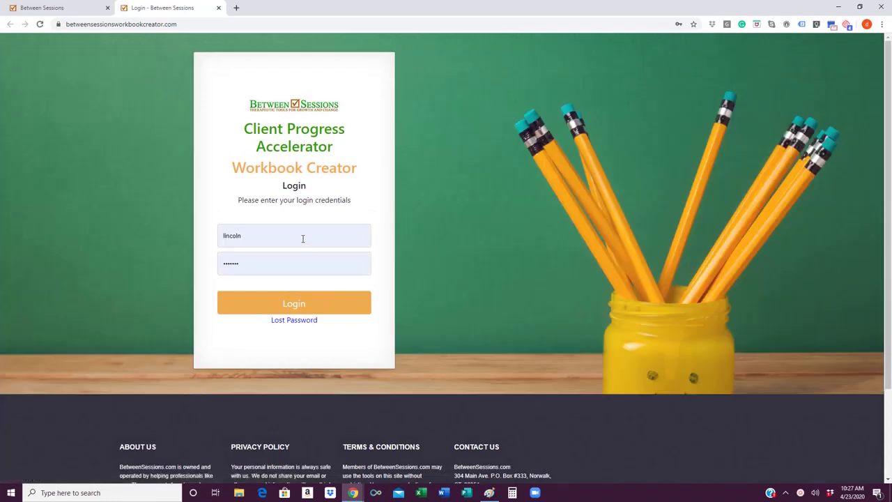
pyautogui.click(307, 307)
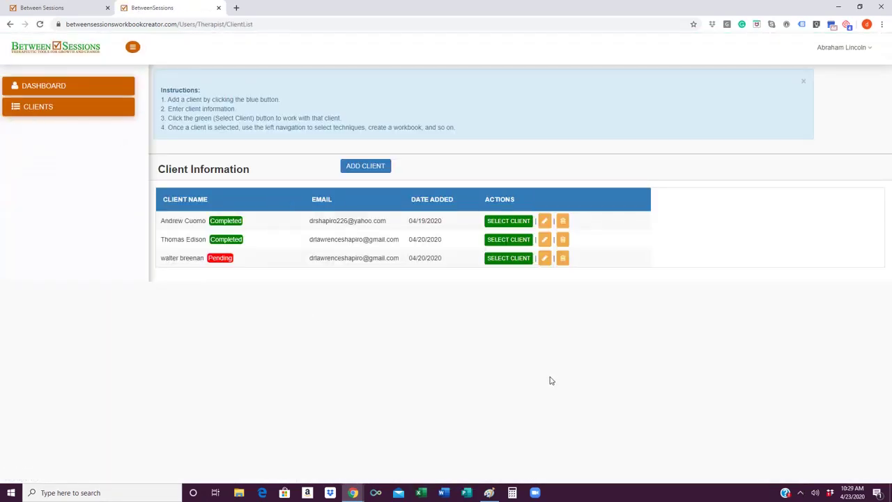
pyautogui.click(493, 240)
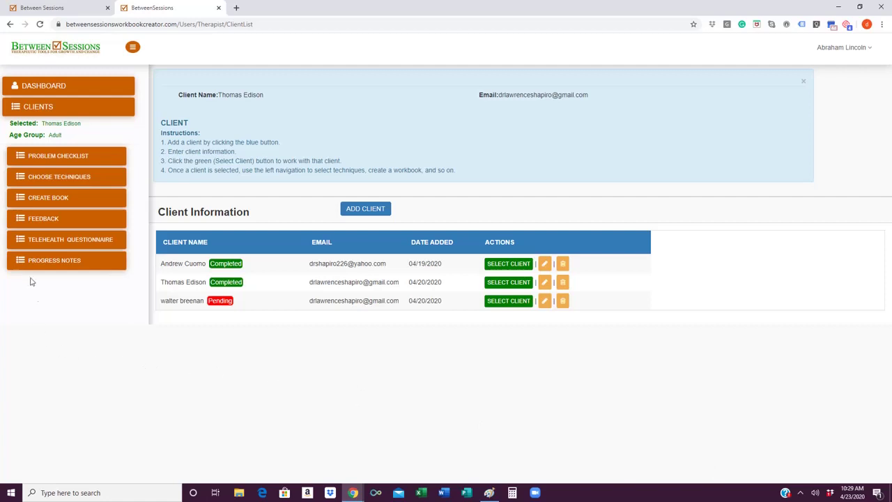
# - Send the telehealth pre-session questionnaire immediately to the client's e-mail address, using the first saved address suggestion
pyautogui.click(33, 240)
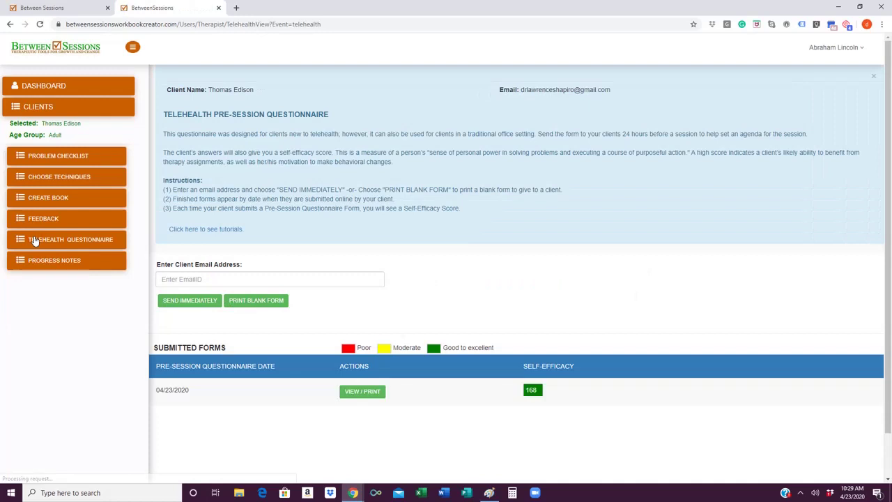
pyautogui.click(245, 280)
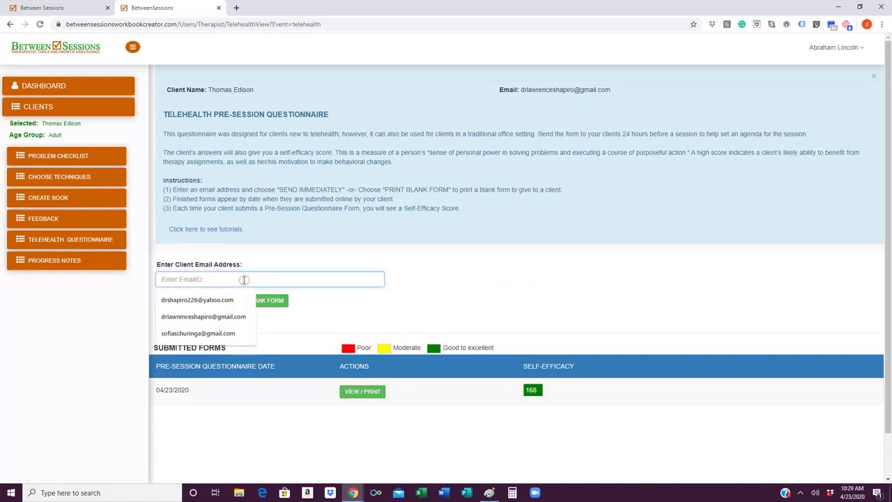
pyautogui.click(241, 297)
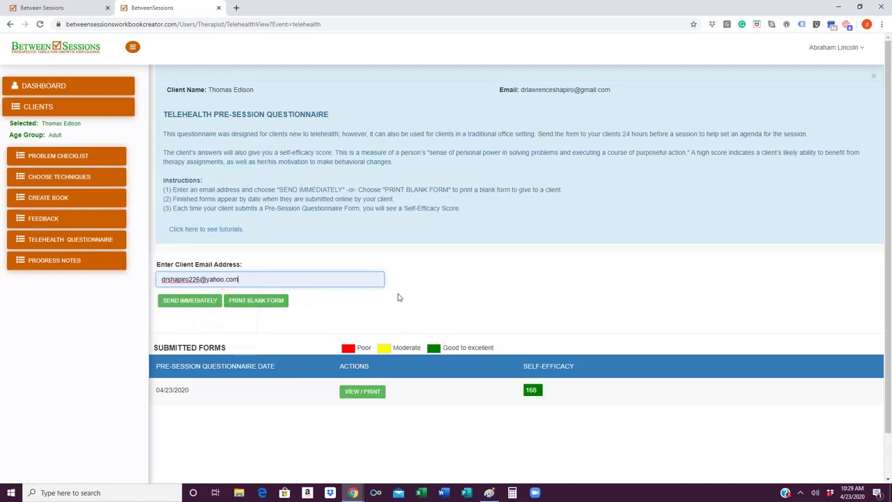
pyautogui.click(190, 300)
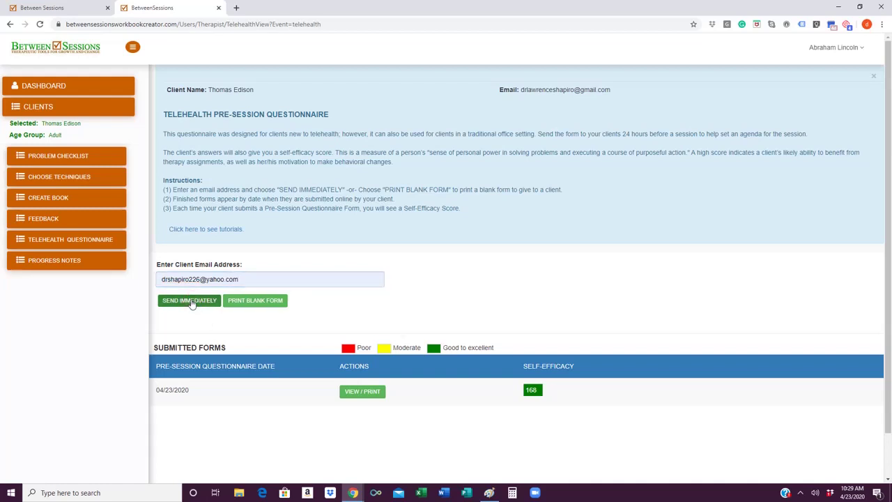
# - Switch to Yahoo Mail in Edge and open the questionnaire link in the newest "Your Pre-Session Questionnaire." message
pyautogui.hotkey('alt', 'Tab')
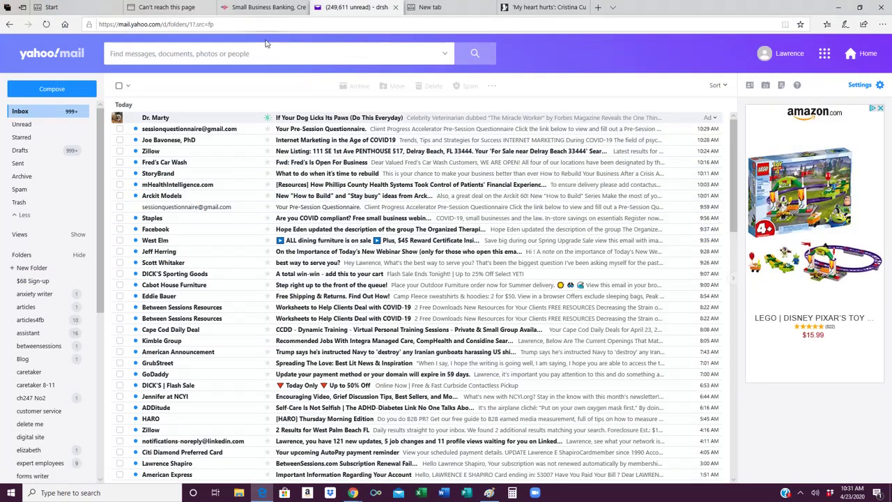
pyautogui.click(303, 133)
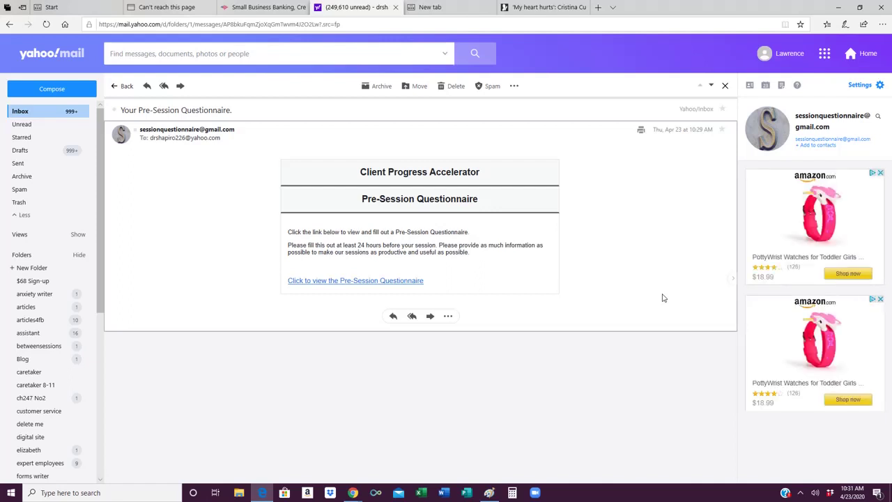
pyautogui.click(327, 280)
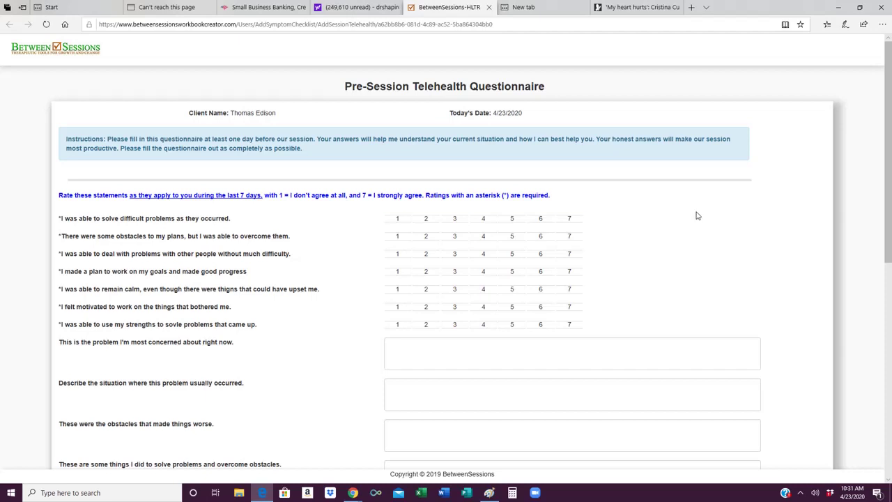
# - Rate all seven required statements about the last 7 days with a 7
pyautogui.scroll(-1, 739, 204)
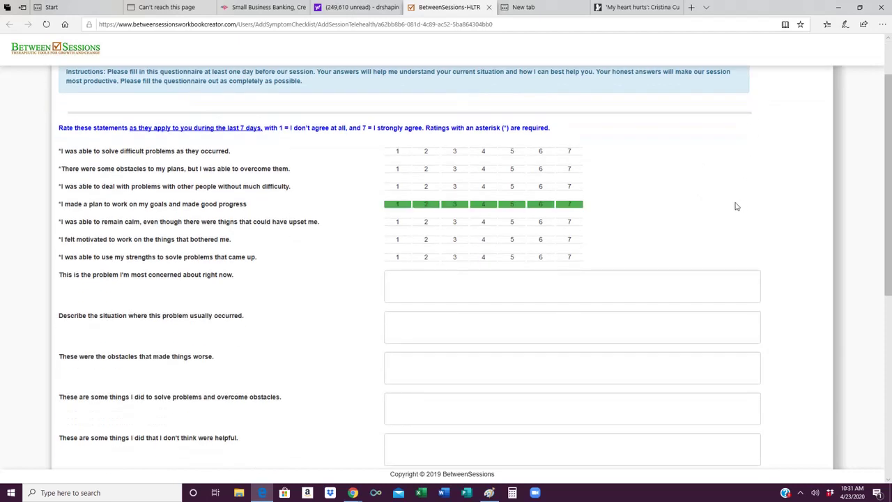
pyautogui.click(569, 151)
pyautogui.click(569, 169)
pyautogui.click(571, 186)
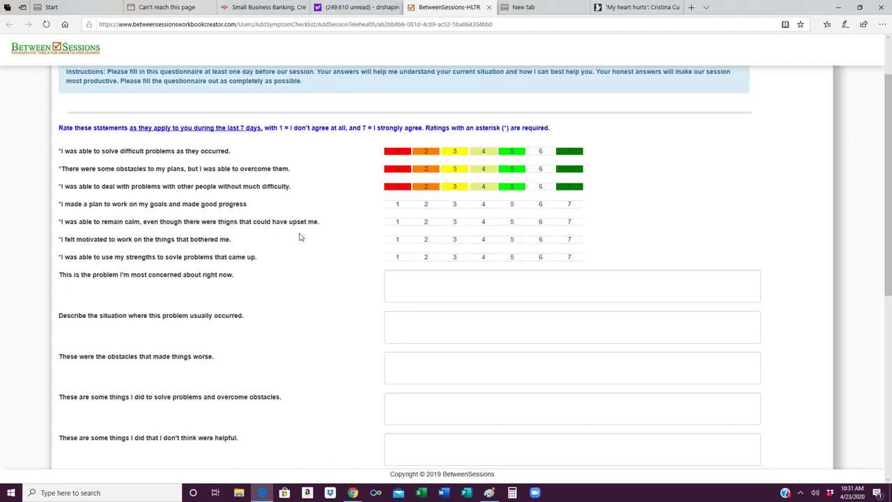
pyautogui.click(569, 204)
pyautogui.click(568, 221)
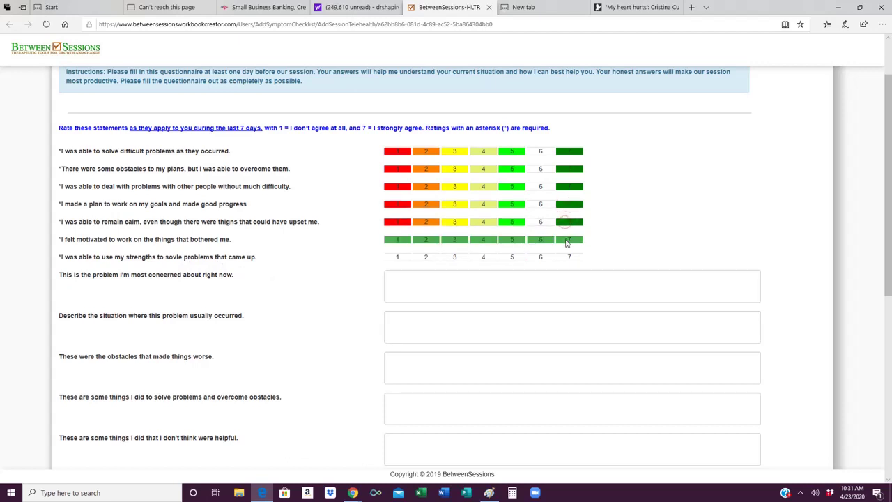
pyautogui.click(569, 240)
pyautogui.click(570, 257)
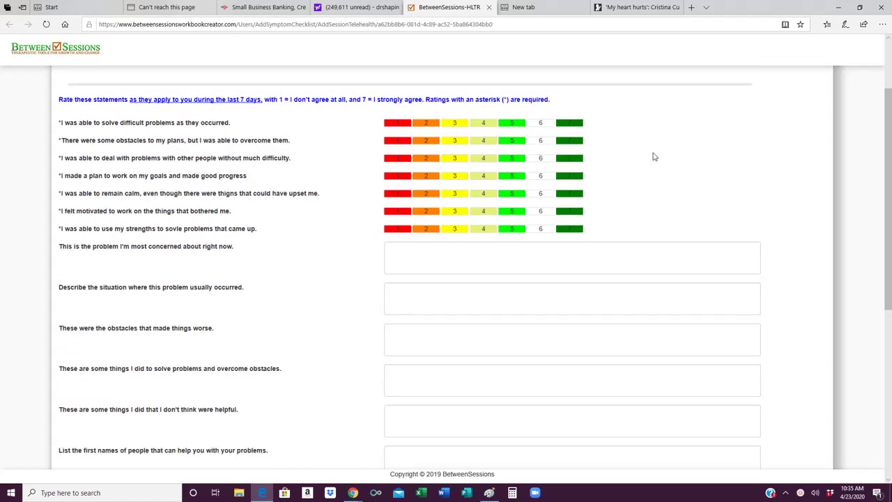
# - Answer the question about the problem of most concern with "I'm most concerned about my depression."
pyautogui.click(509, 253)
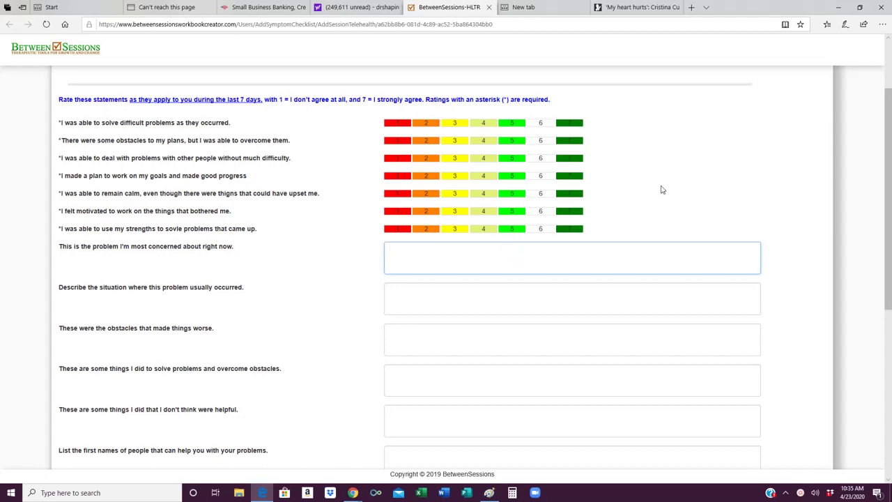
pyautogui.scroll(-1, 669, 183)
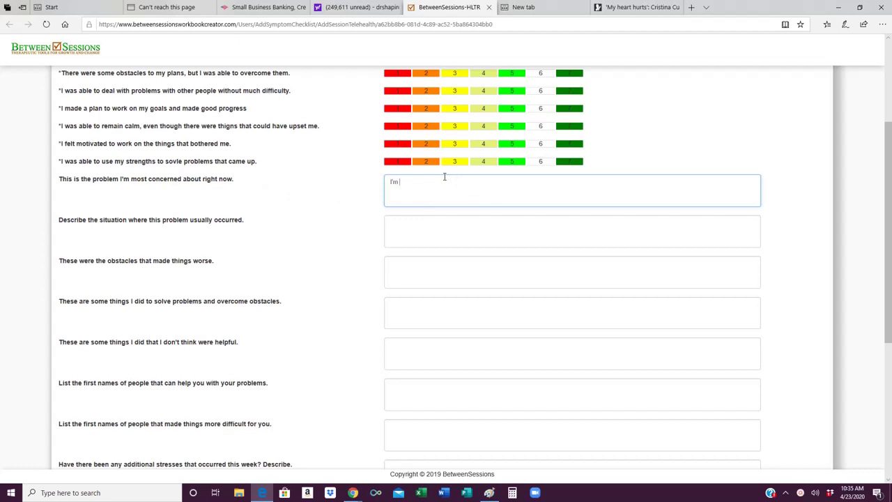
pyautogui.write('most concerned about my depression.')
pyautogui.press('Return')
# - Describe the situation where the problem usually occurred as "It starts to bother me as soon as I get up."
pyautogui.click(394, 224)
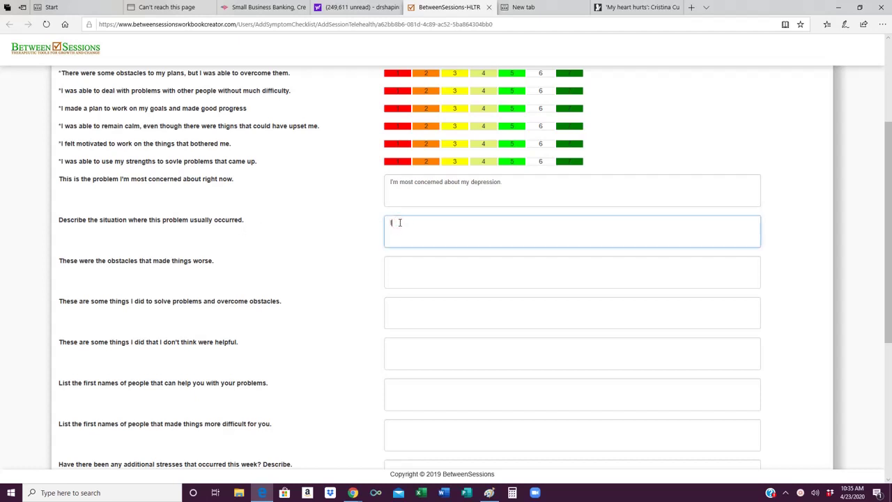
pyautogui.write('It c')
pyautogui.write('starts to bo')
pyautogui.write('th')
pyautogui.write('er  me as soon as ')
pyautogui.write('I get up')
pyautogui.write('.')
# - Copy the situation answer into the questions about obstacles, things done to solve problems, and things that were not helpful
pyautogui.scroll(-2, 399, 230)
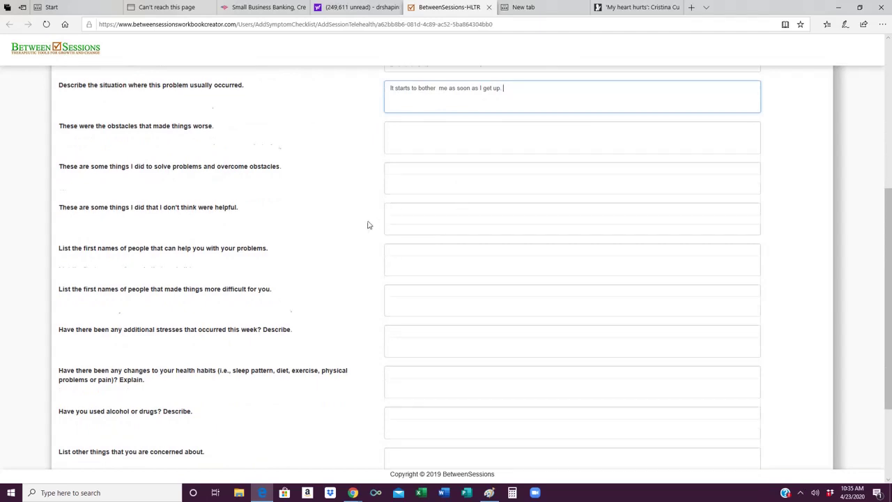
pyautogui.scroll(-2, 369, 224)
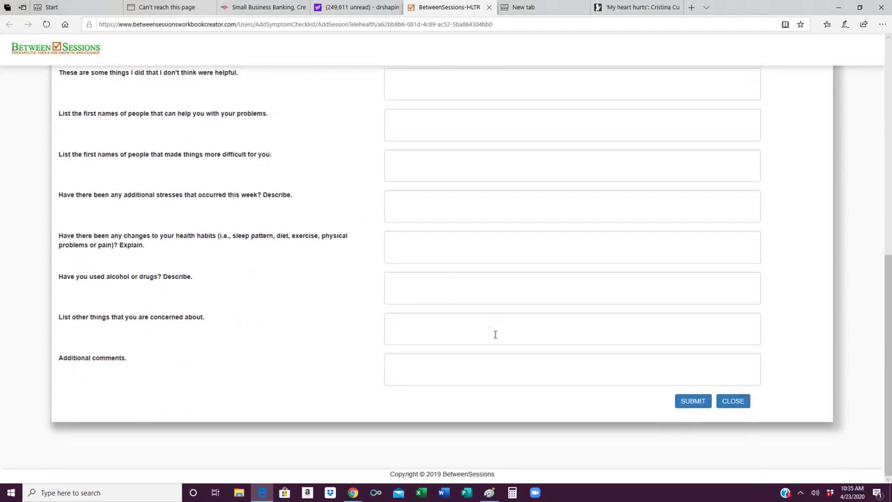
pyautogui.scroll(4, 484, 293)
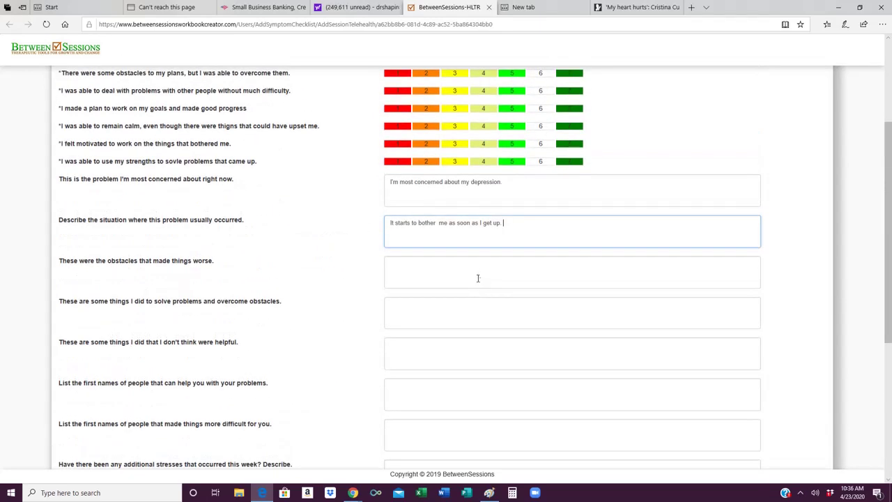
pyautogui.moveTo(502, 224); pyautogui.dragTo(382, 225)
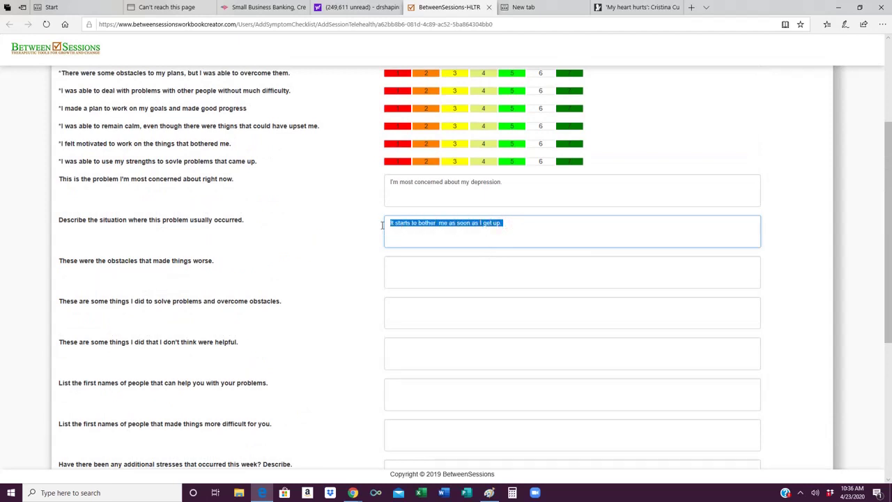
pyautogui.hotkey('ctrl', 'c')
pyautogui.click(420, 269)
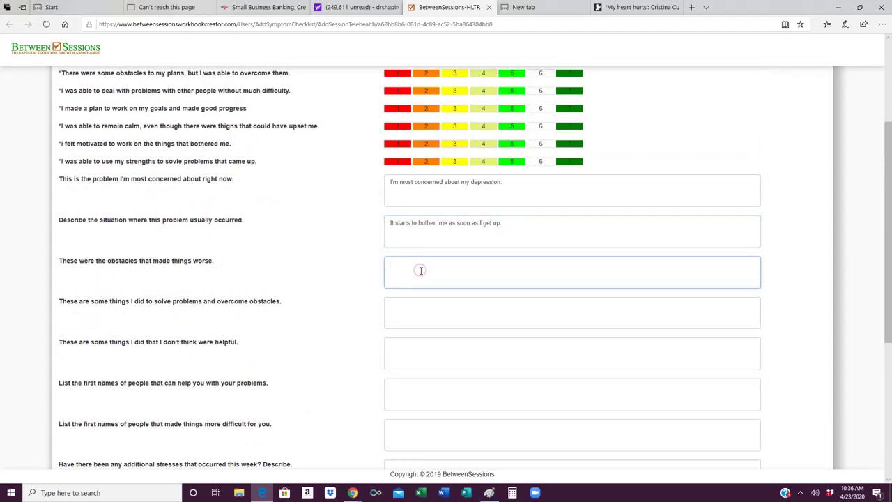
pyautogui.hotkey('ctrl', 'v')
pyautogui.click(422, 305)
pyautogui.hotkey('ctrl', 'v')
pyautogui.scroll(-3, 421, 309)
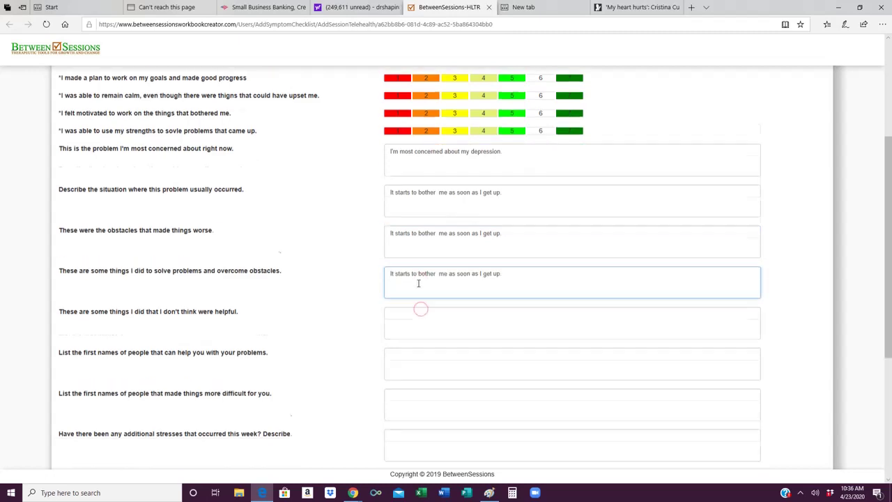
pyautogui.click(410, 148)
pyautogui.hotkey('ctrl', 'v')
# - Paste the copied answer into both questions asking for first names of people who help or make things more difficult
pyautogui.click(414, 181)
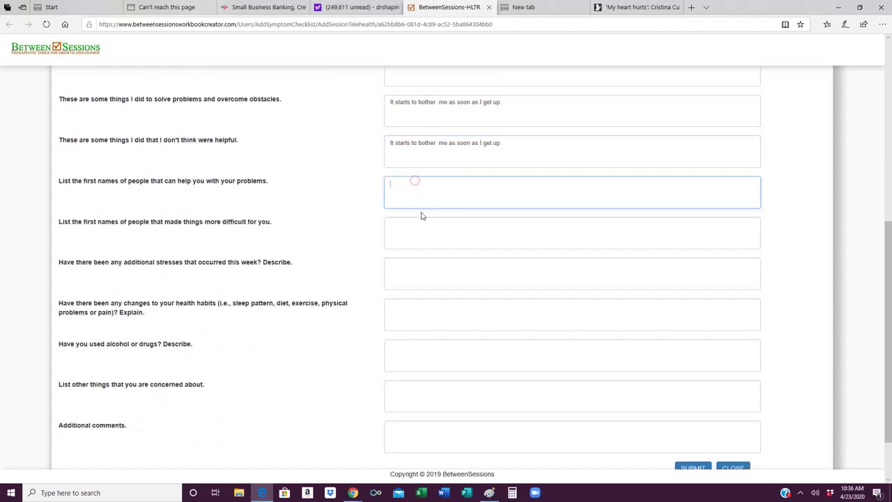
pyautogui.hotkey('ctrl', 'v')
pyautogui.click(424, 228)
pyautogui.hotkey('ctrl', 'v')
# - Paste the copied answer into the questions on additional stresses, health habit changes, alcohol or drugs, and other concerns
pyautogui.click(425, 269)
pyautogui.scroll(-3, 424, 261)
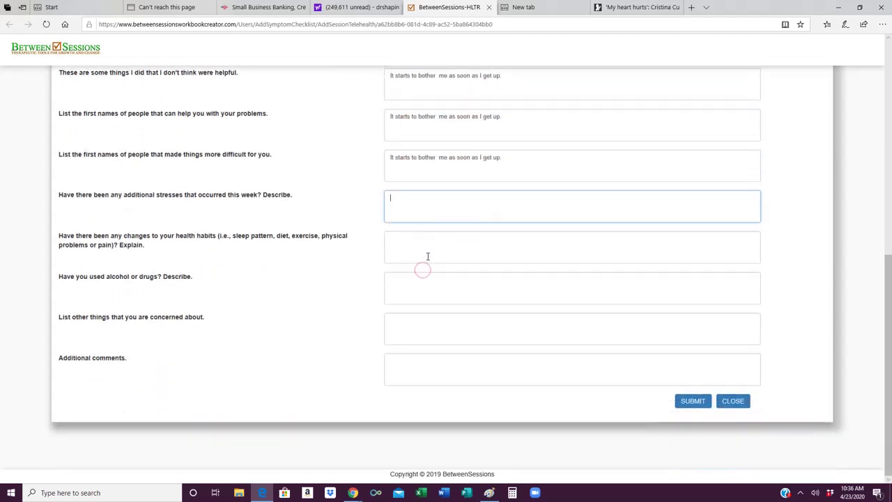
pyautogui.hotkey('ctrl', 'v')
pyautogui.click(424, 249)
pyautogui.hotkey('ctrl', 'v')
pyautogui.click(425, 284)
pyautogui.hotkey('ctrl', 'v')
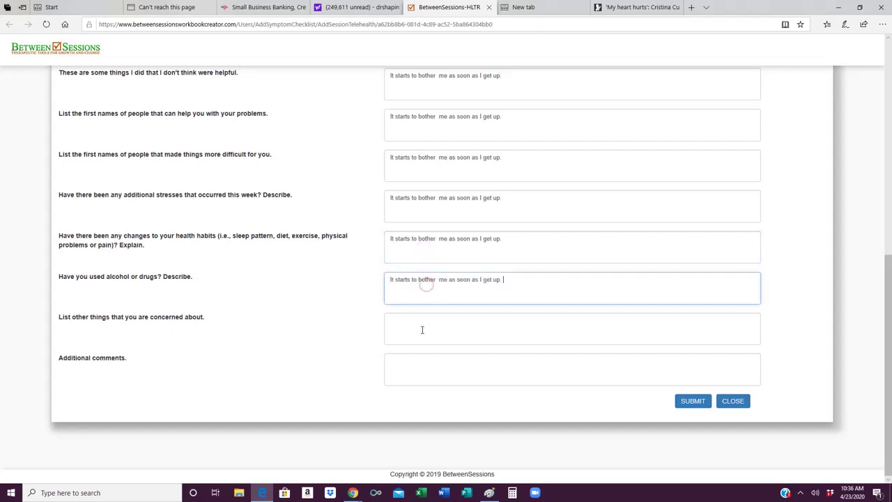
pyautogui.click(422, 328)
pyautogui.hotkey('ctrl', 'v')
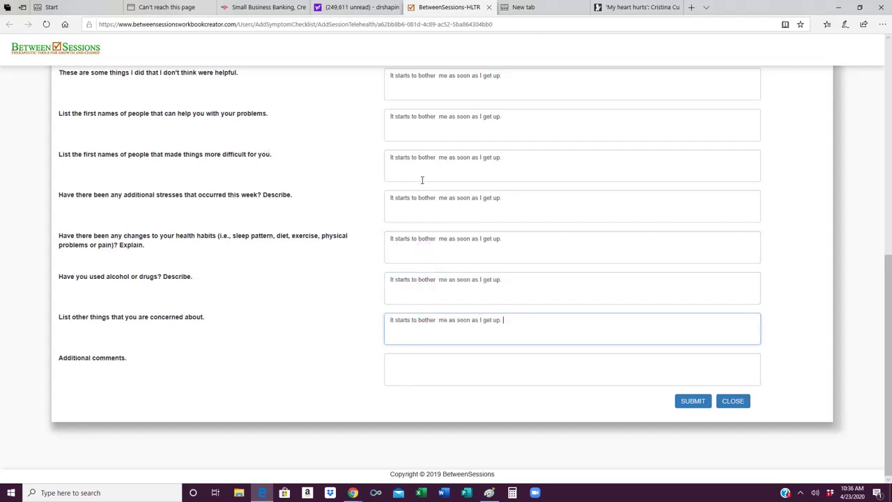
# - Submit the questionnaire with the additional comments left blank and decline closing the browser tab
pyautogui.click(404, 362)
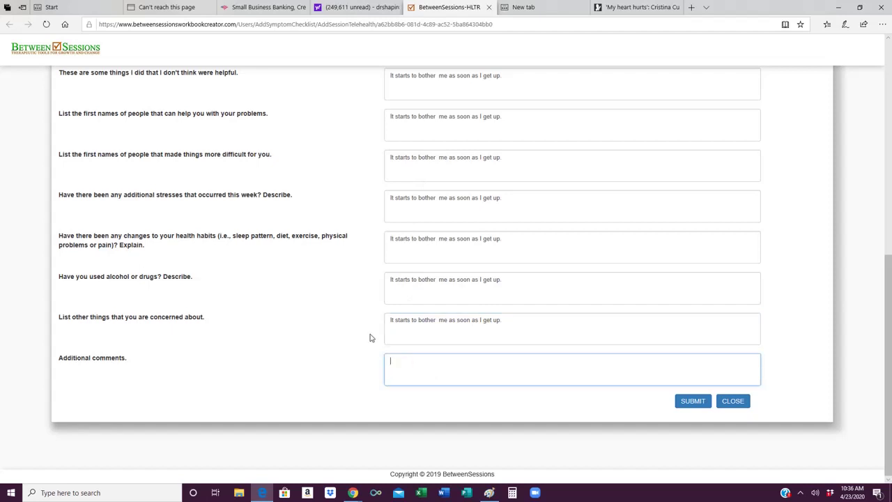
pyautogui.click(692, 402)
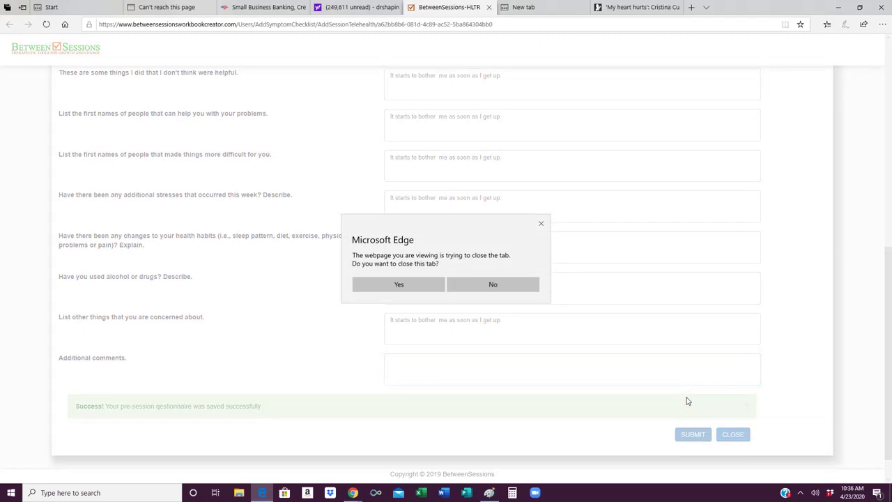
pyautogui.click(469, 284)
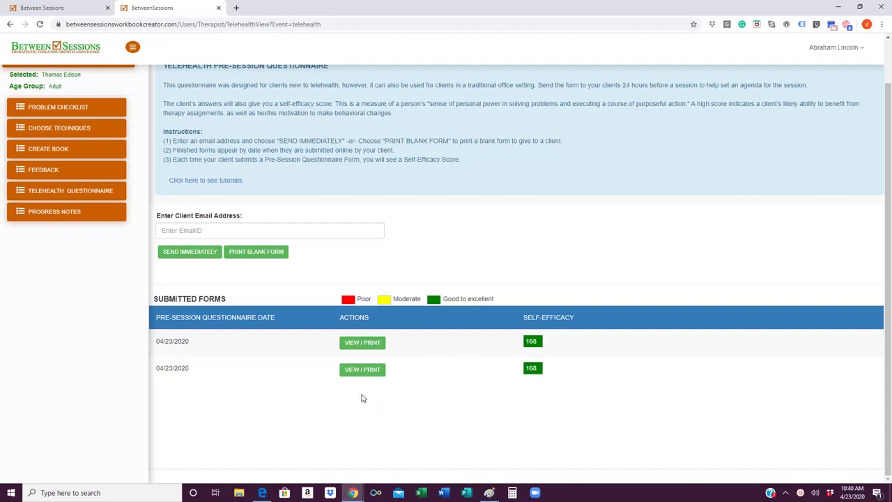
# - View the first submitted pre-session questionnaire form, review the ratings and written answers on both pages, and close the document
pyautogui.click(362, 344)
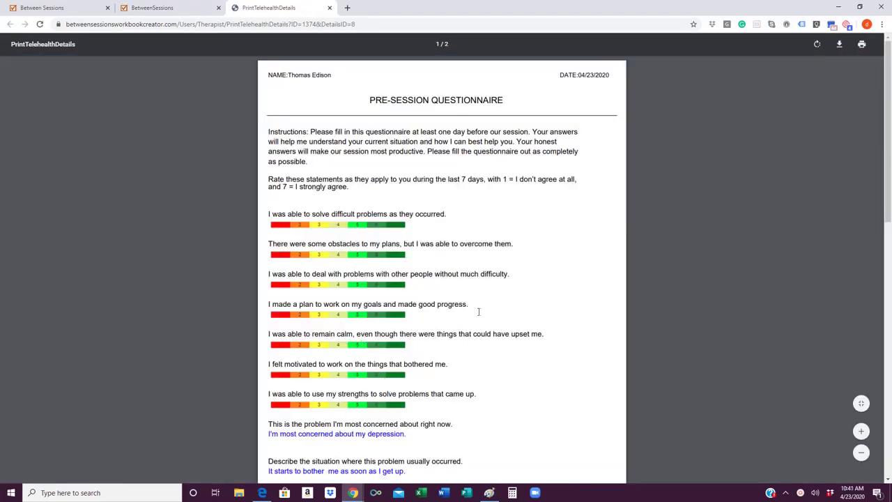
pyautogui.scroll(-2, 478, 311)
pyautogui.scroll(-6, 478, 311)
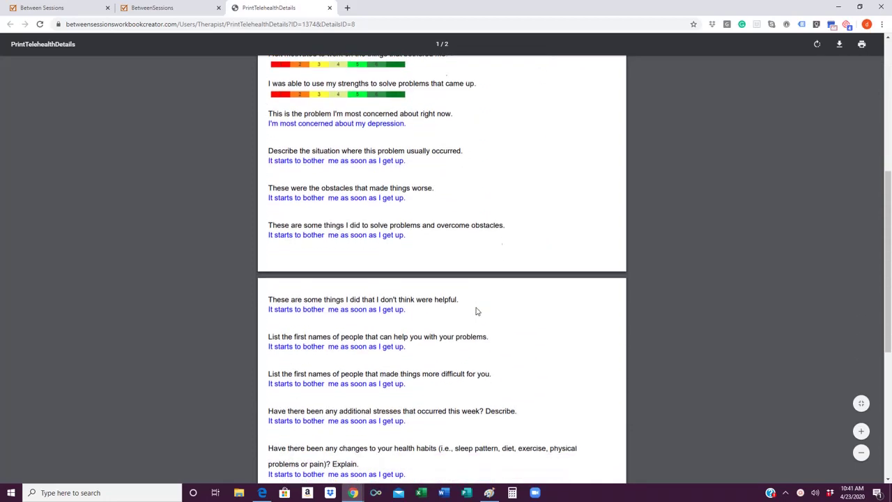
pyautogui.scroll(12, 477, 312)
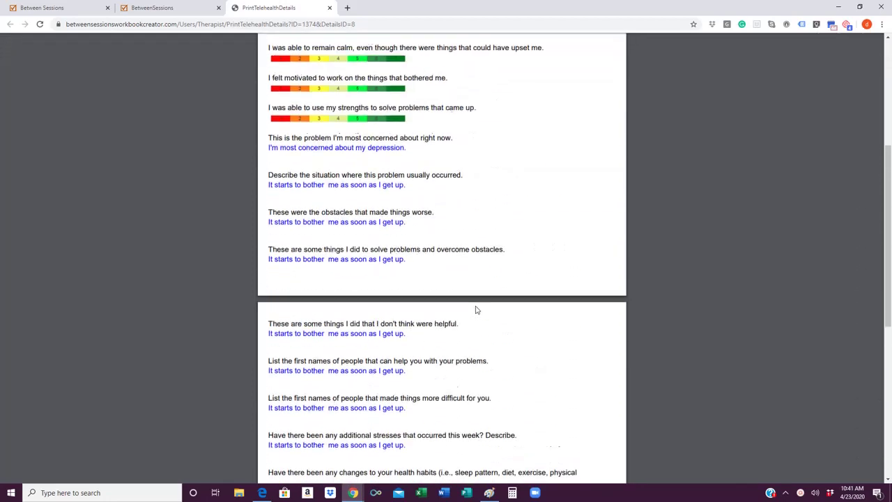
pyautogui.moveTo(834, 48)
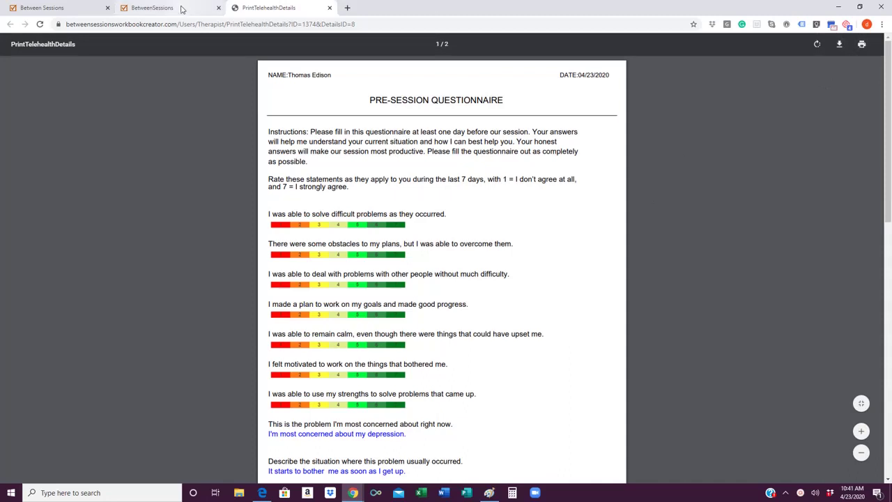
pyautogui.hotkey('ctrl', 'w')
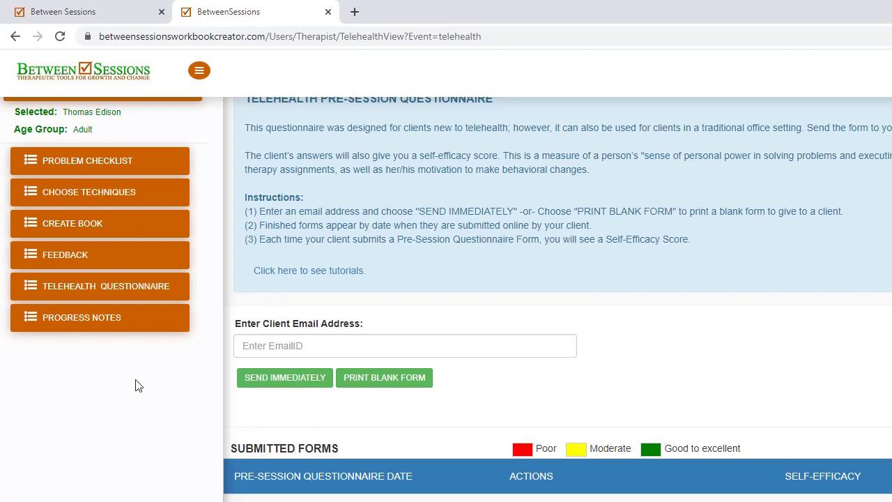
# - View the selected client's Session Feedback page and open the Progress Notes page
pyautogui.click(52, 255)
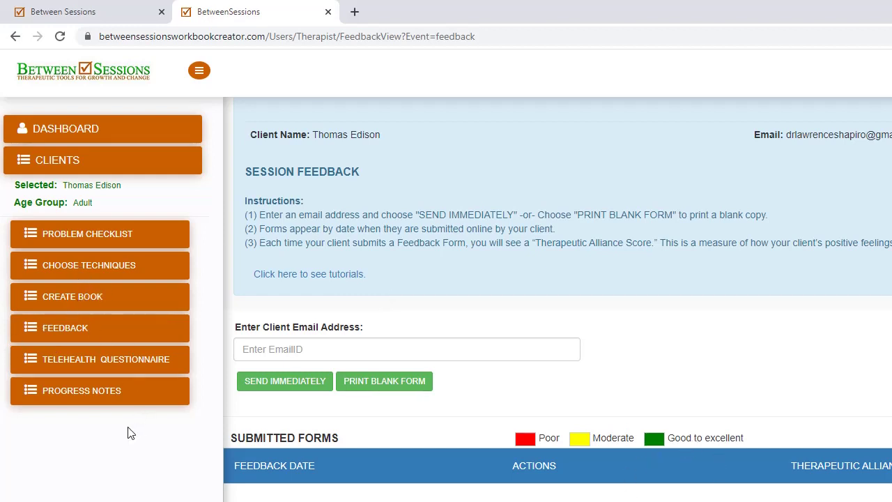
pyautogui.click(89, 395)
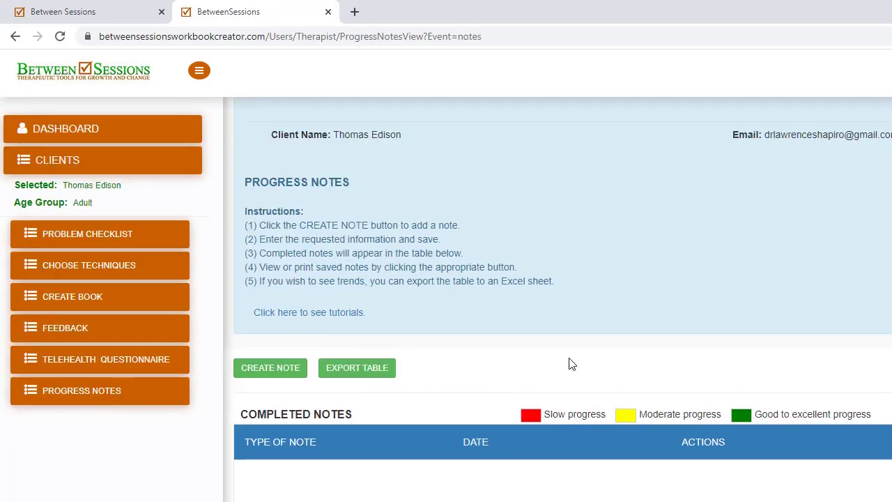
# - Open a new blank progress note, examine its client, session info and behavior sections, and close it without saving
pyautogui.click(274, 366)
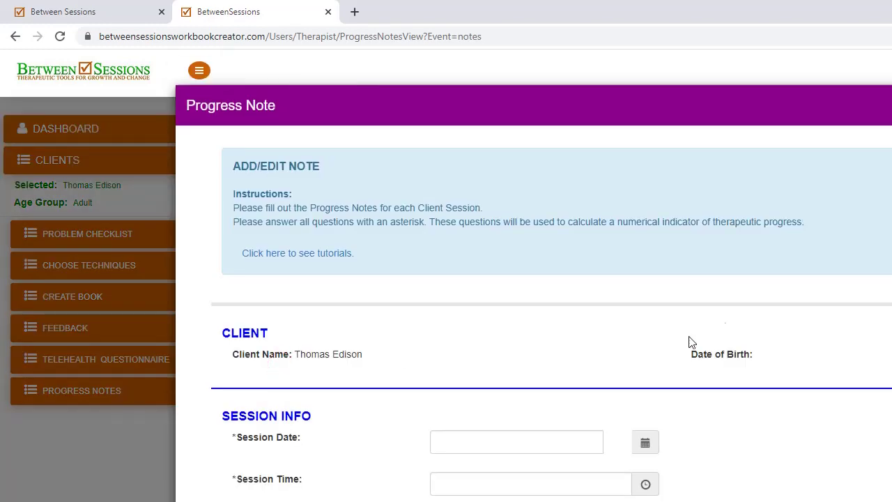
pyautogui.scroll(-2, 737, 344)
pyautogui.scroll(1, 739, 340)
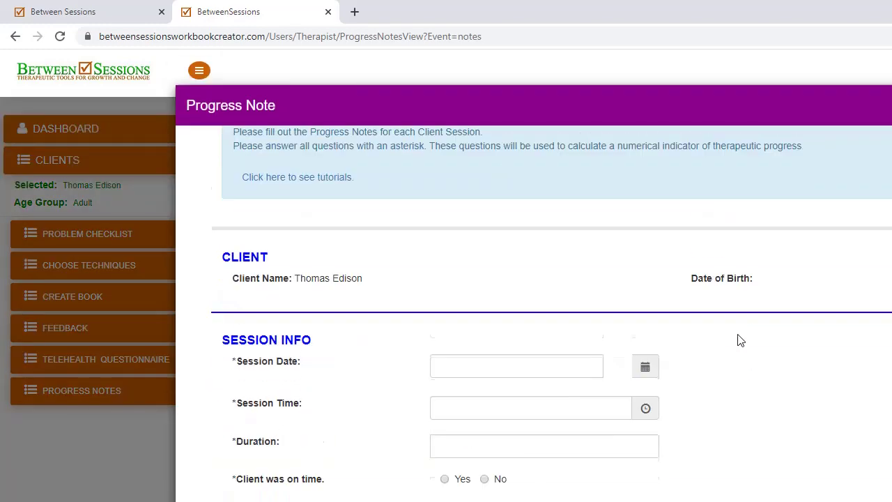
pyautogui.scroll(1, 741, 340)
pyautogui.scroll(-4, 890, 324)
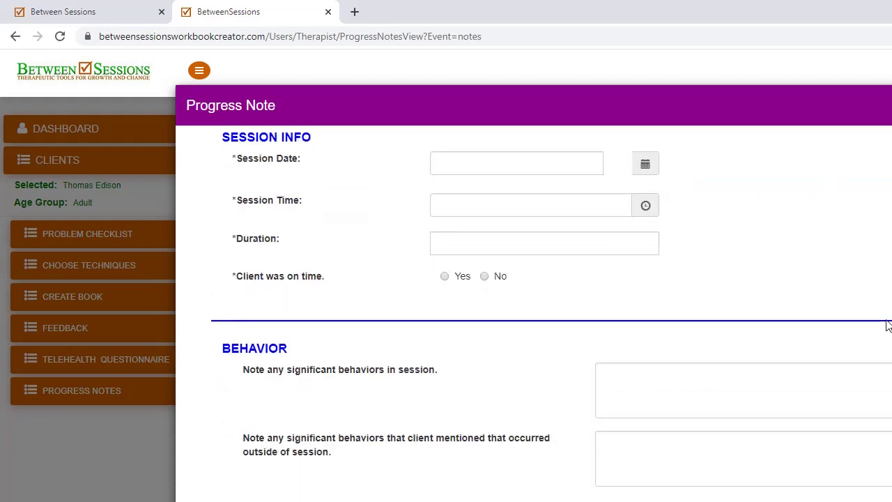
pyautogui.press('Escape')
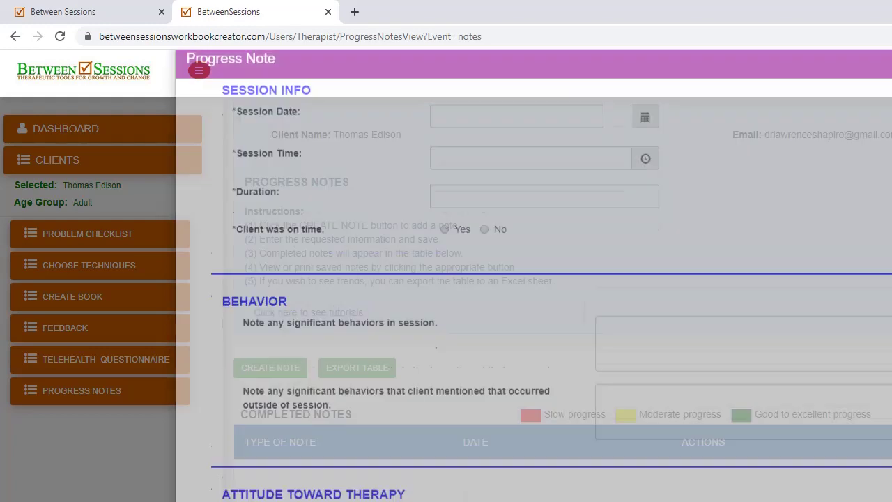